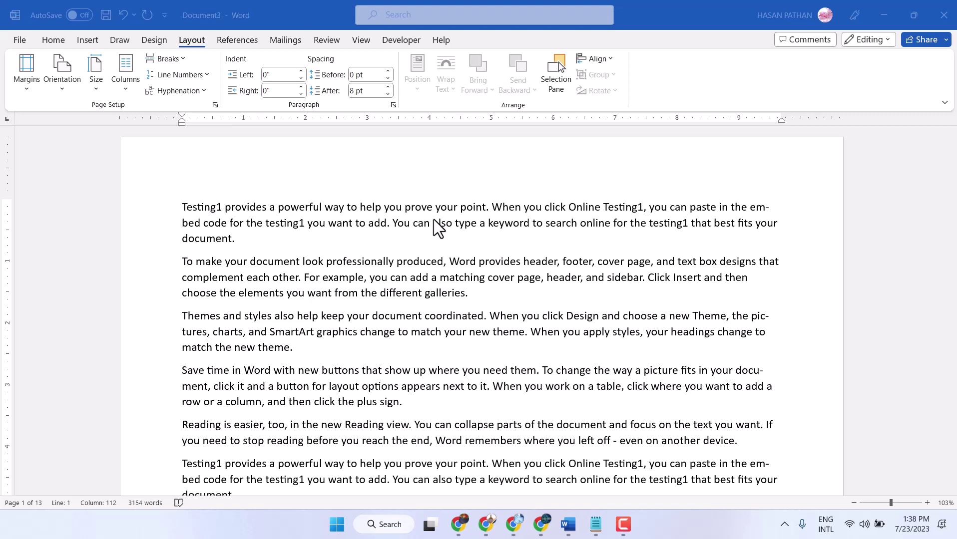
Step: Open Page Setup's paper settings through Layout > Size > More Paper Sizes, leaving A4 unchanged
click(197, 41)
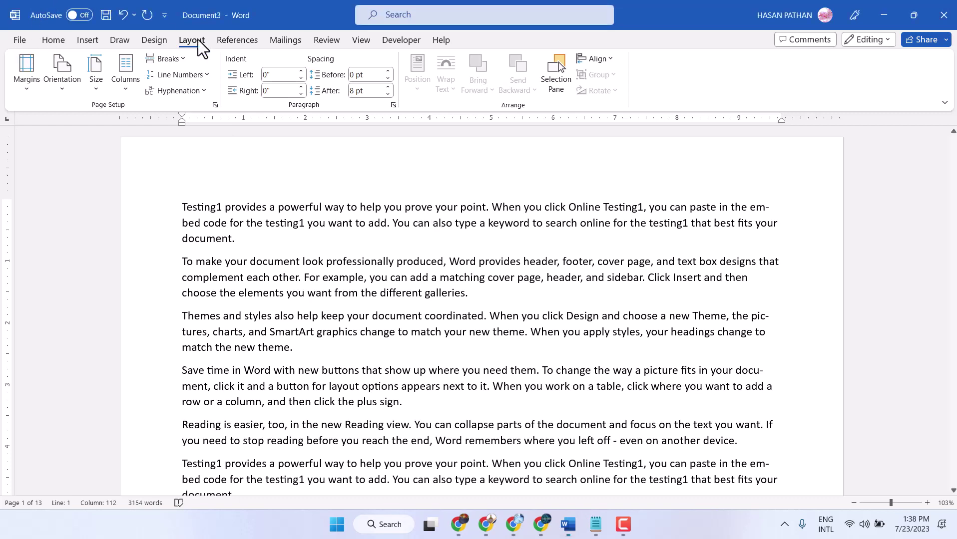
click(60, 41)
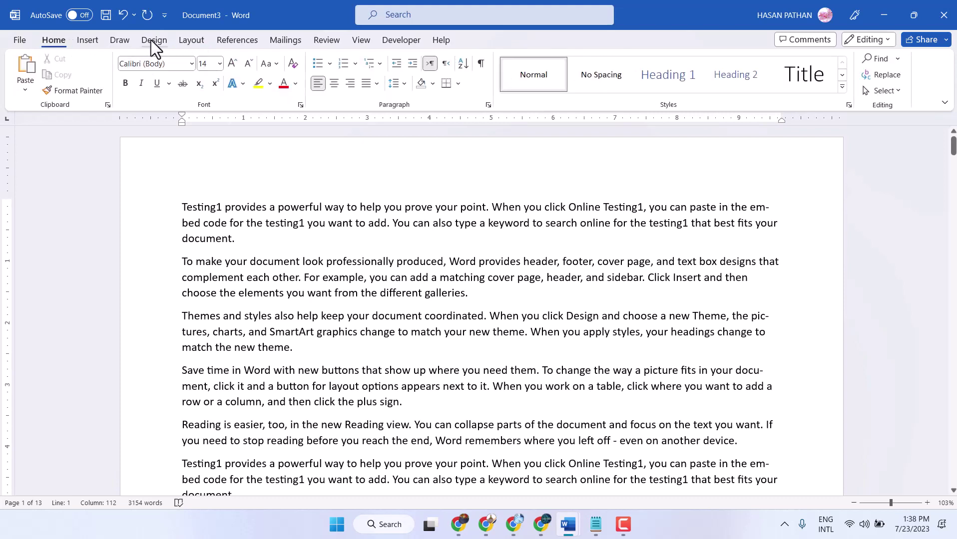
click(192, 42)
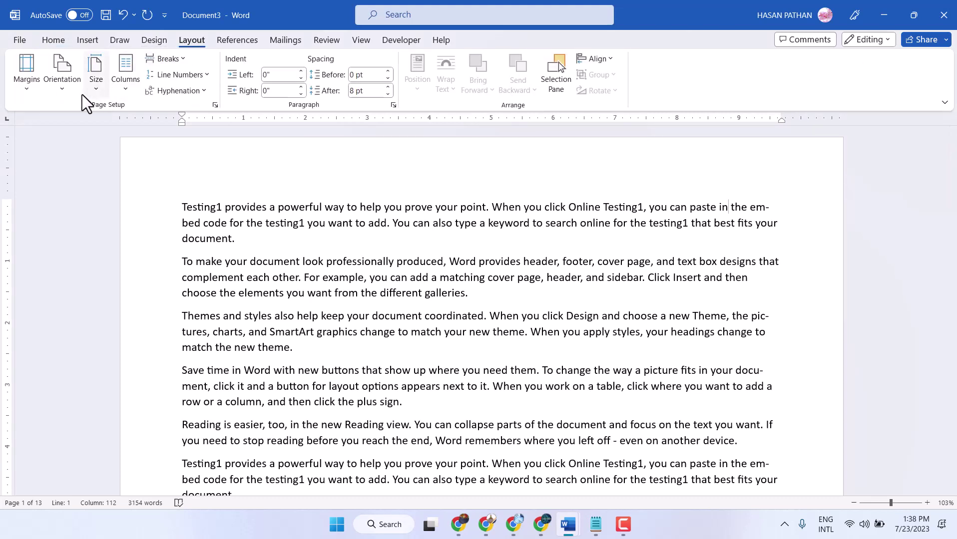
click(94, 89)
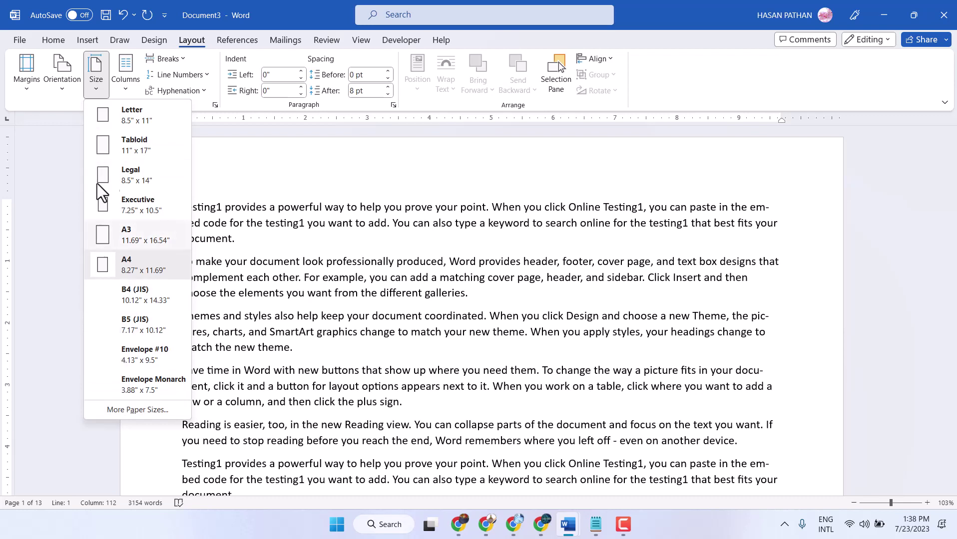
click(110, 410)
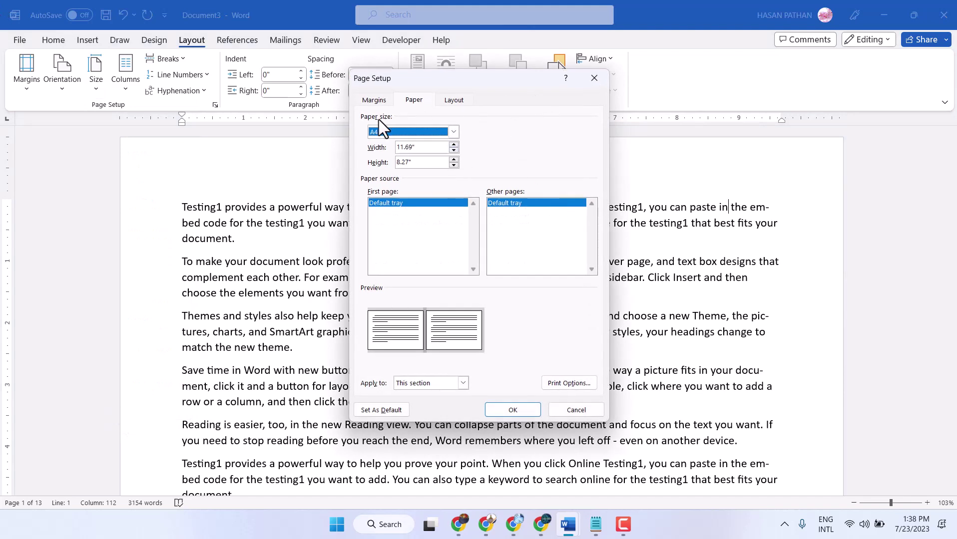
Step: Choose Custom size, enter a width of 15, and replace the height of 7 with 9
click(453, 132)
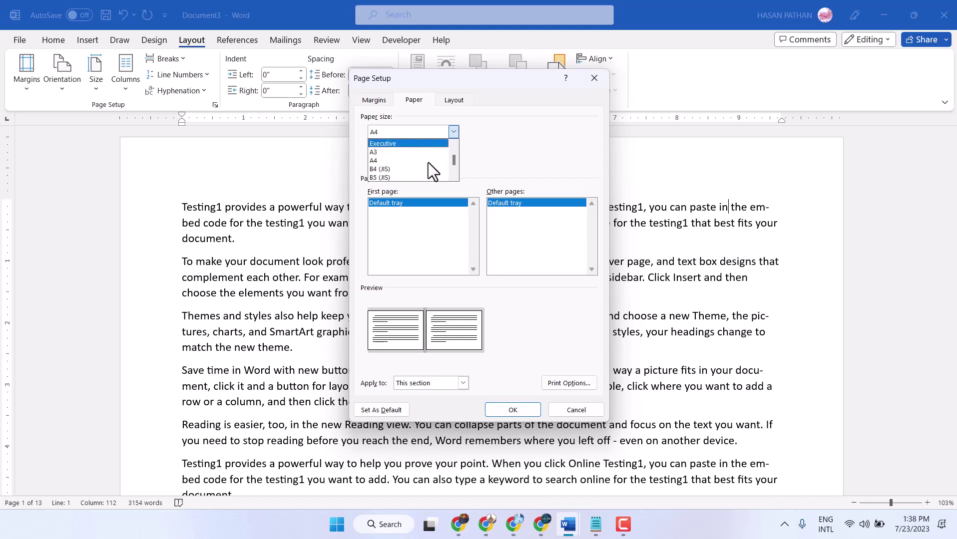
scroll(428, 163, down, 1)
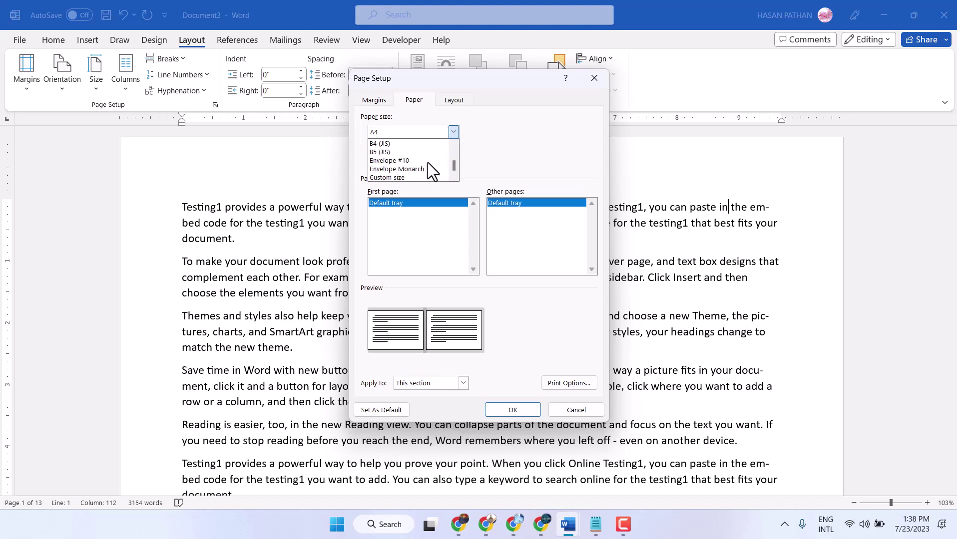
click(378, 176)
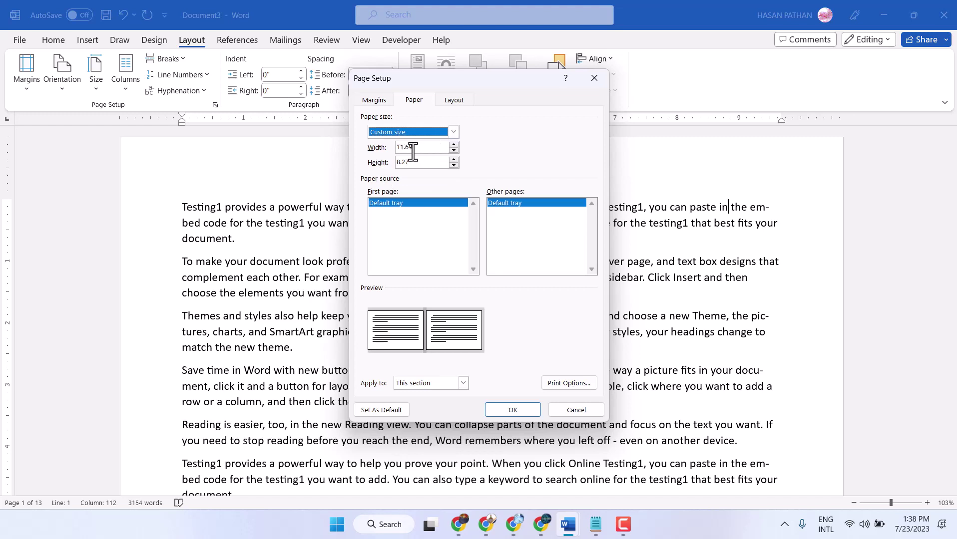
key(Tab)
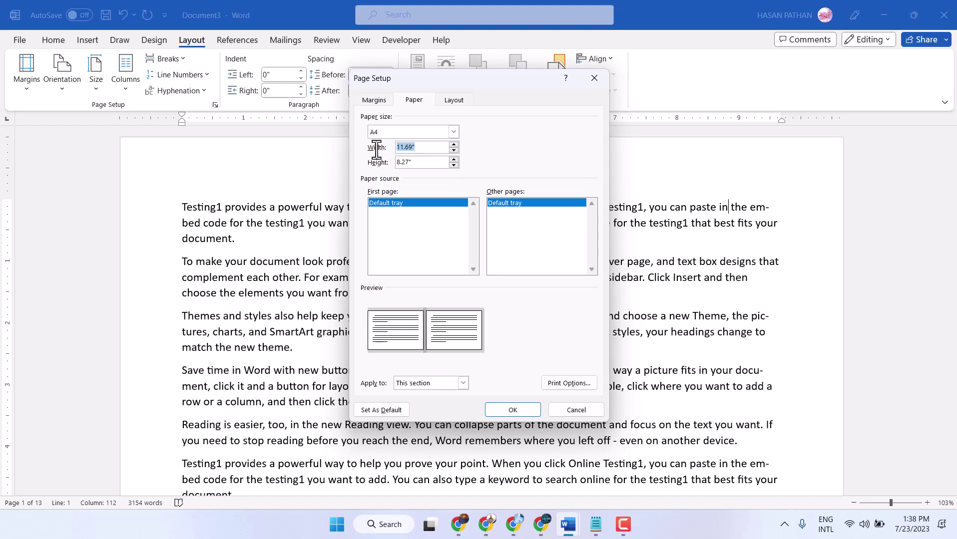
text(15)
key(Tab)
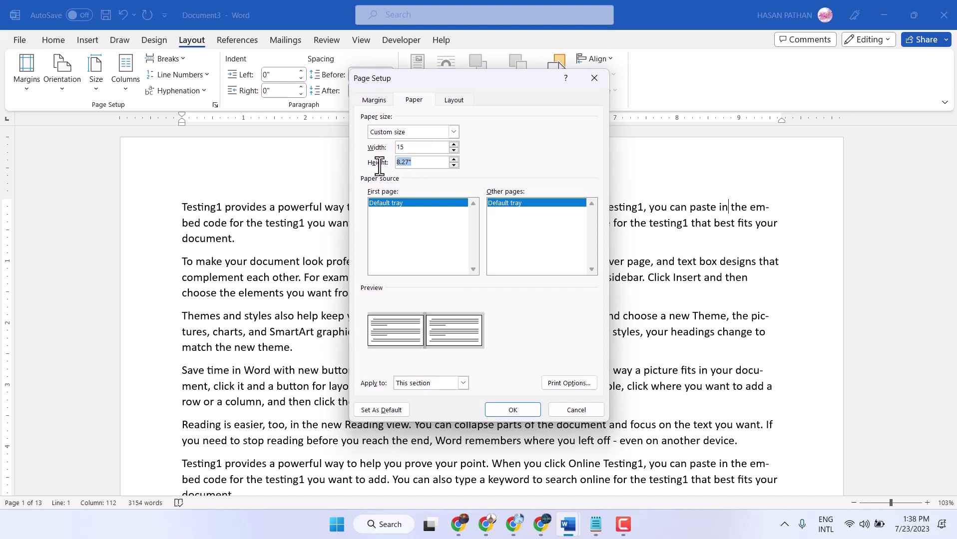
text(7)
drag(412, 166, 383, 164)
text(9)
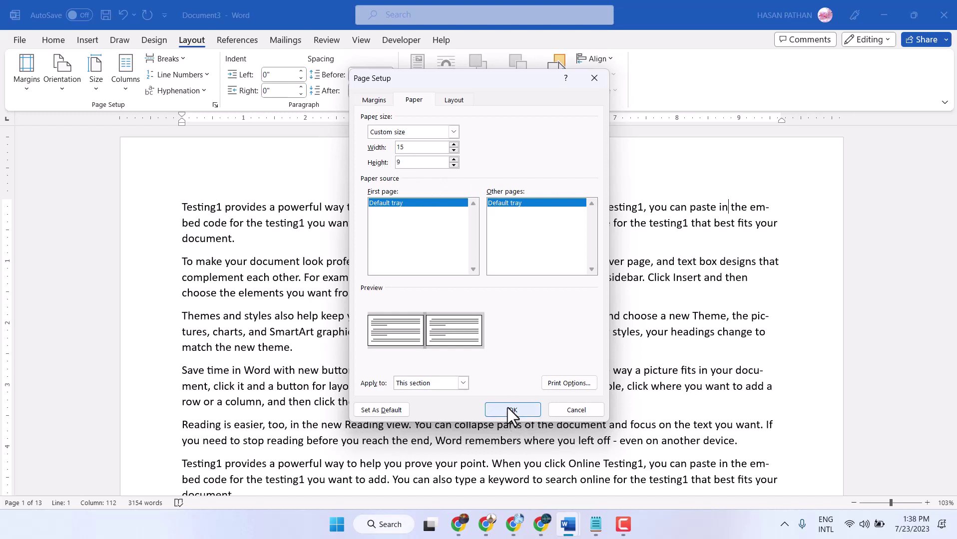
Step: Try applying the 15 × 9 size, dismiss the printable-area margin warning, and review the margins
click(507, 409)
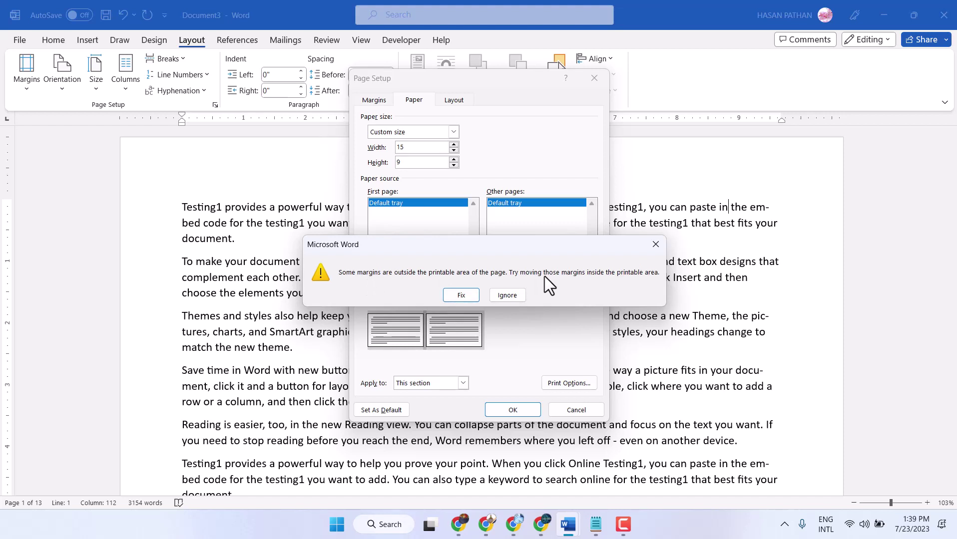
click(466, 297)
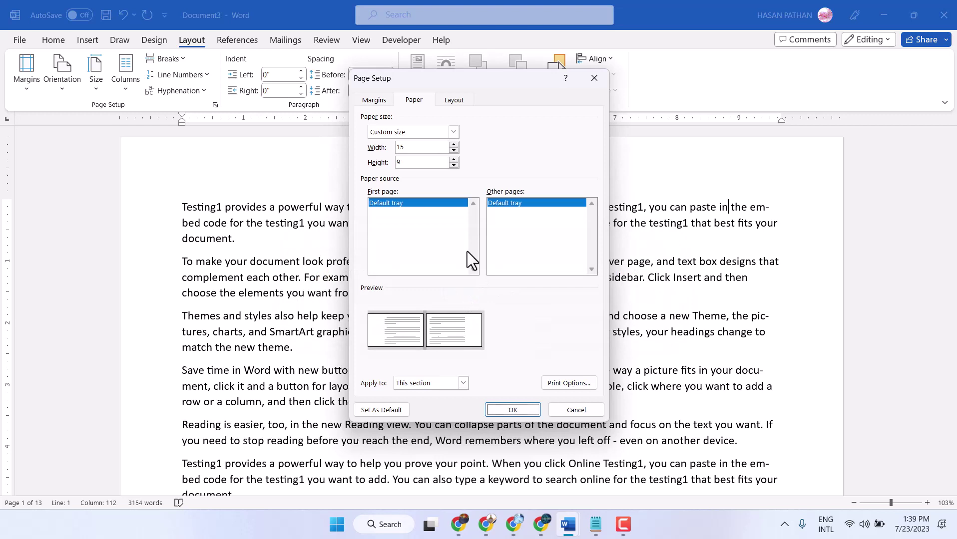
click(375, 102)
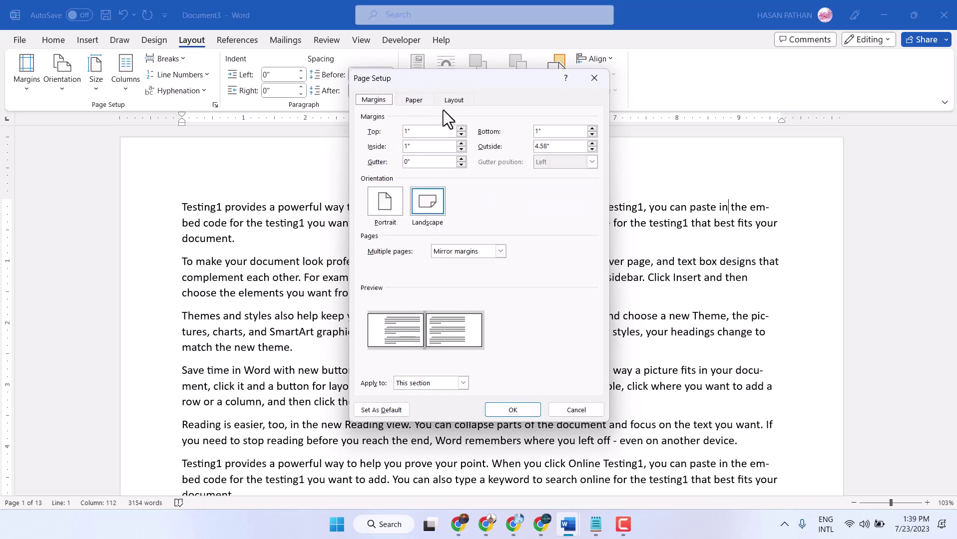
Step: Back on the Paper settings, recheck the 15-inch width and apply the custom size
click(417, 104)
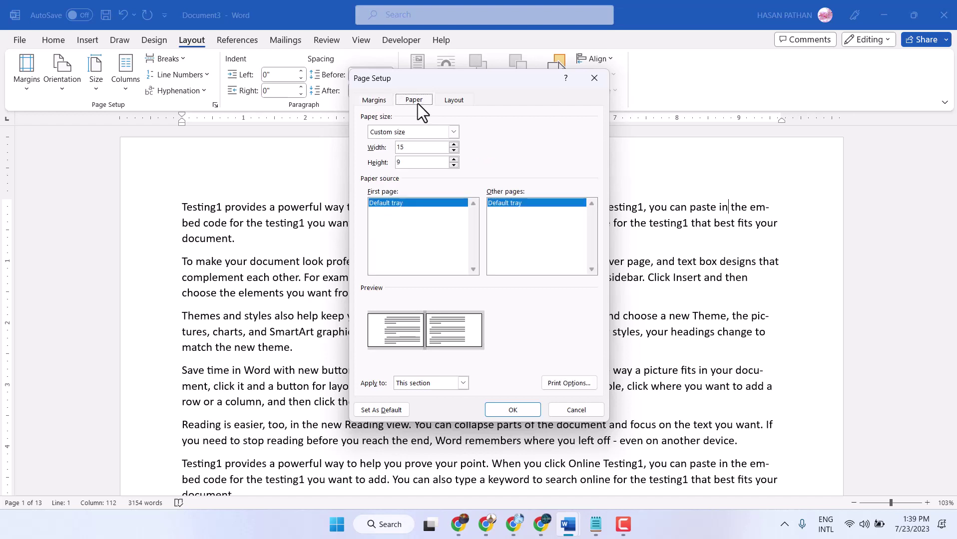
click(411, 149)
drag(410, 150, 400, 147)
click(526, 411)
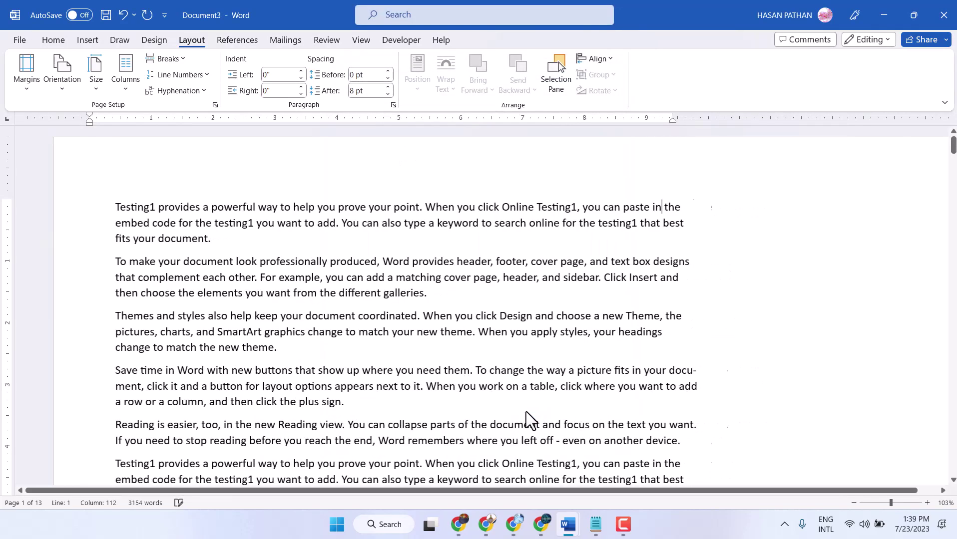
scroll(494, 367, down, 3)
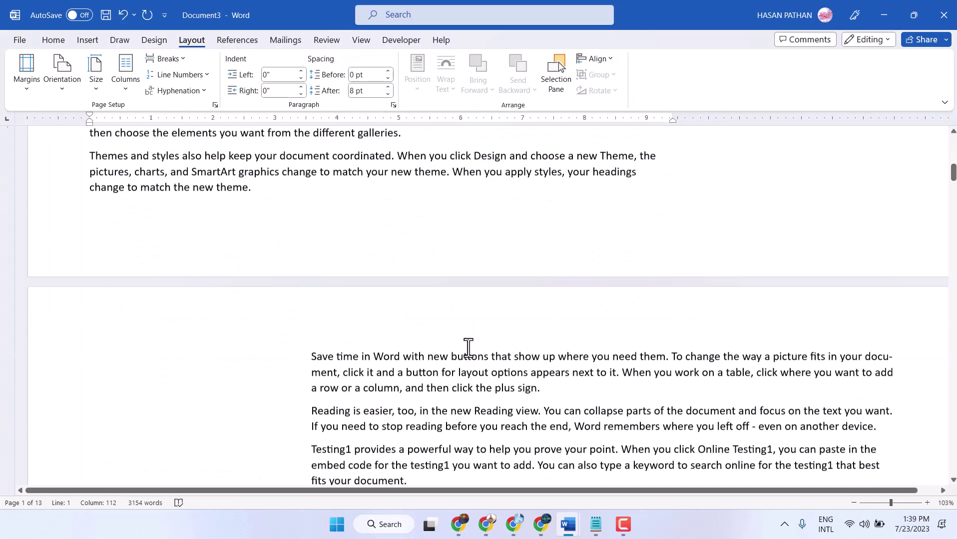
scroll(468, 348, down, 3)
scroll(468, 348, down, 3)
scroll(468, 348, down, 3)
scroll(468, 348, down, 3)
scroll(468, 348, down, 3)
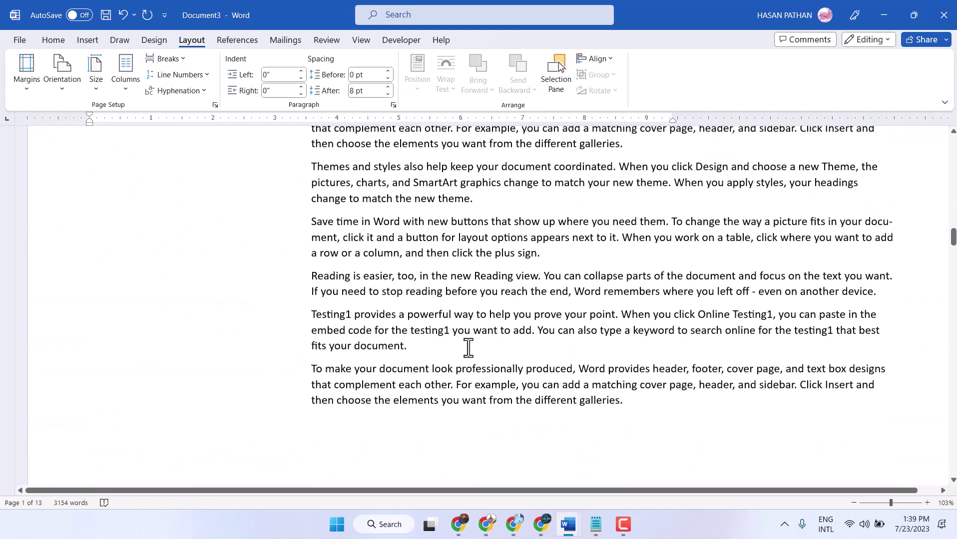
scroll(468, 348, down, 2)
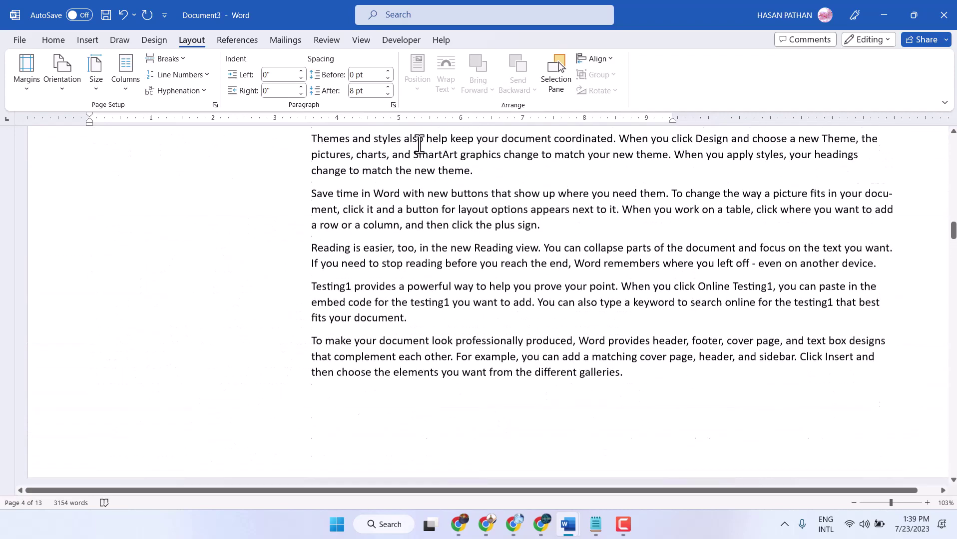
scroll(419, 145, down, 2)
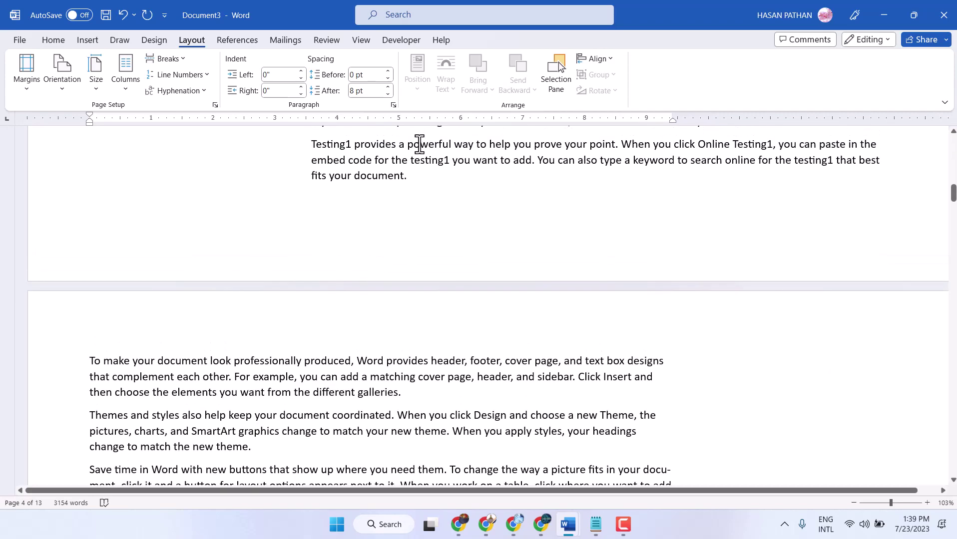
scroll(420, 144, up, 3)
scroll(420, 145, up, 3)
scroll(420, 145, up, 3)
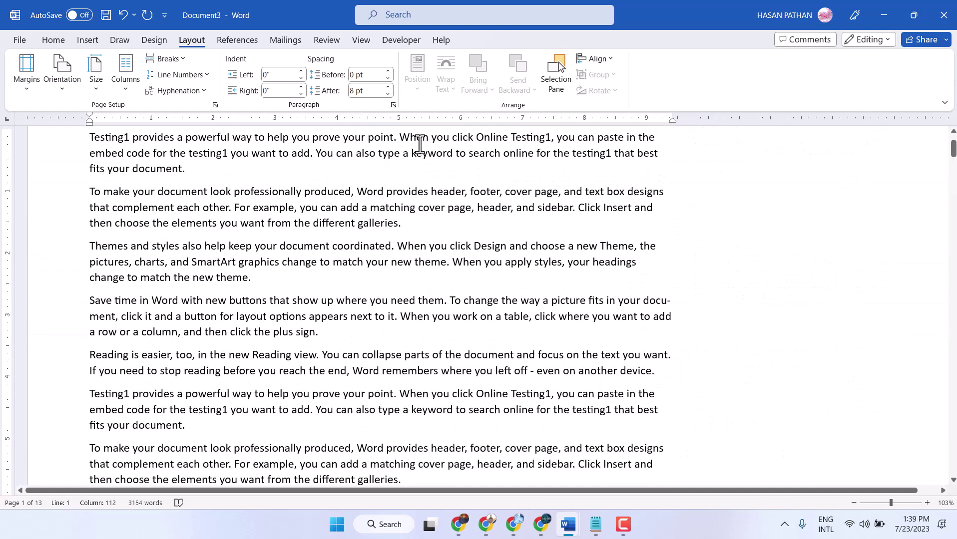